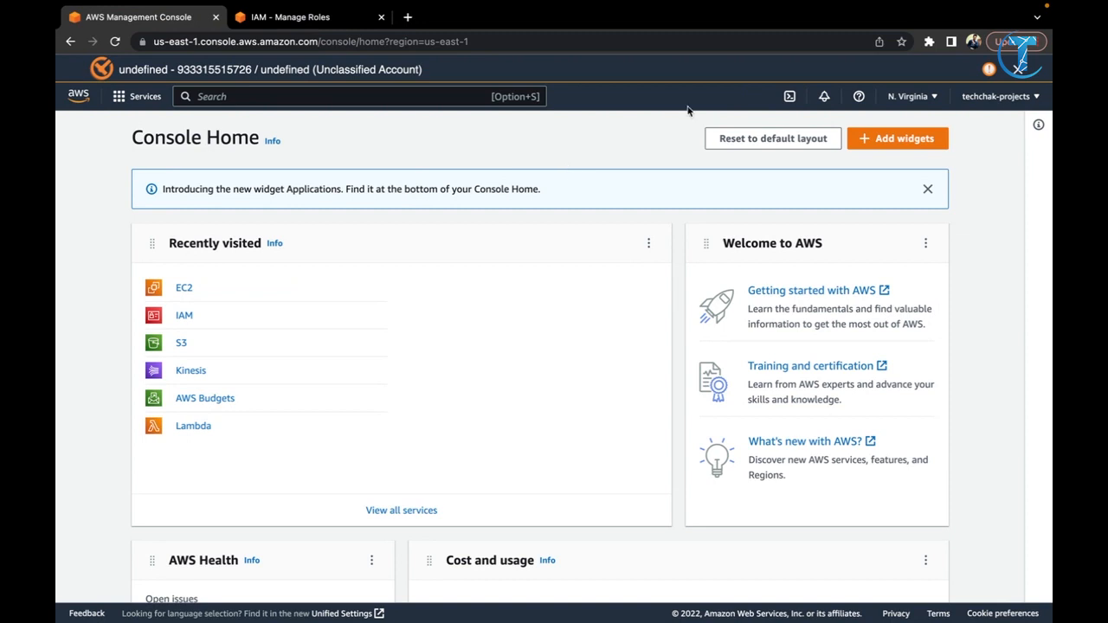
- Open AWS CloudShell, read its welcome message, and dismiss it with the option not to show it again
click(791, 97)
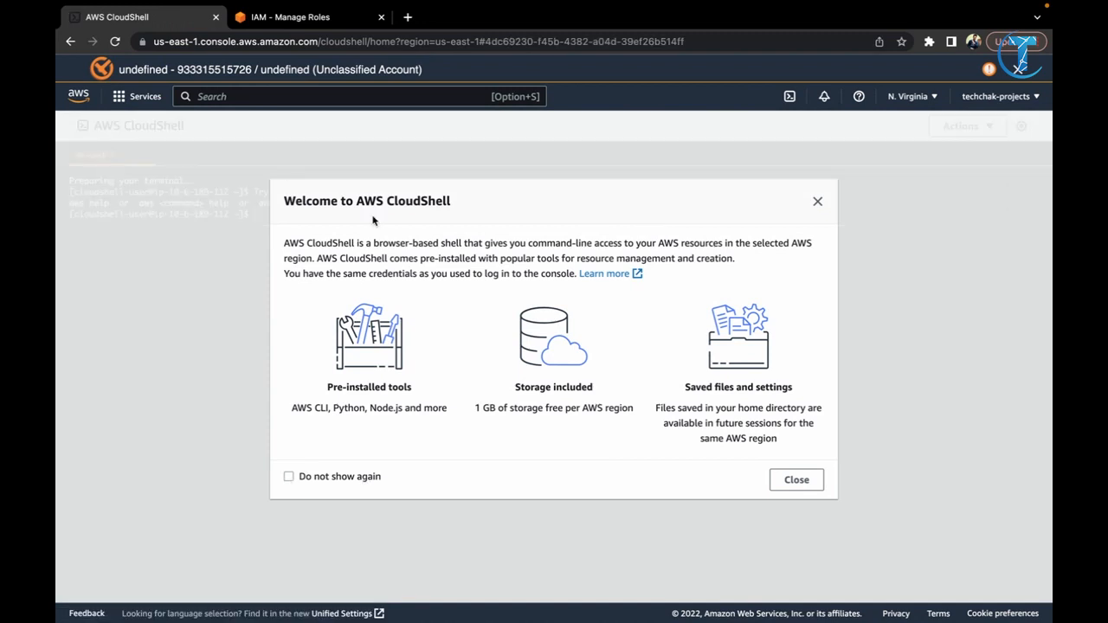
drag(374, 243, 606, 254)
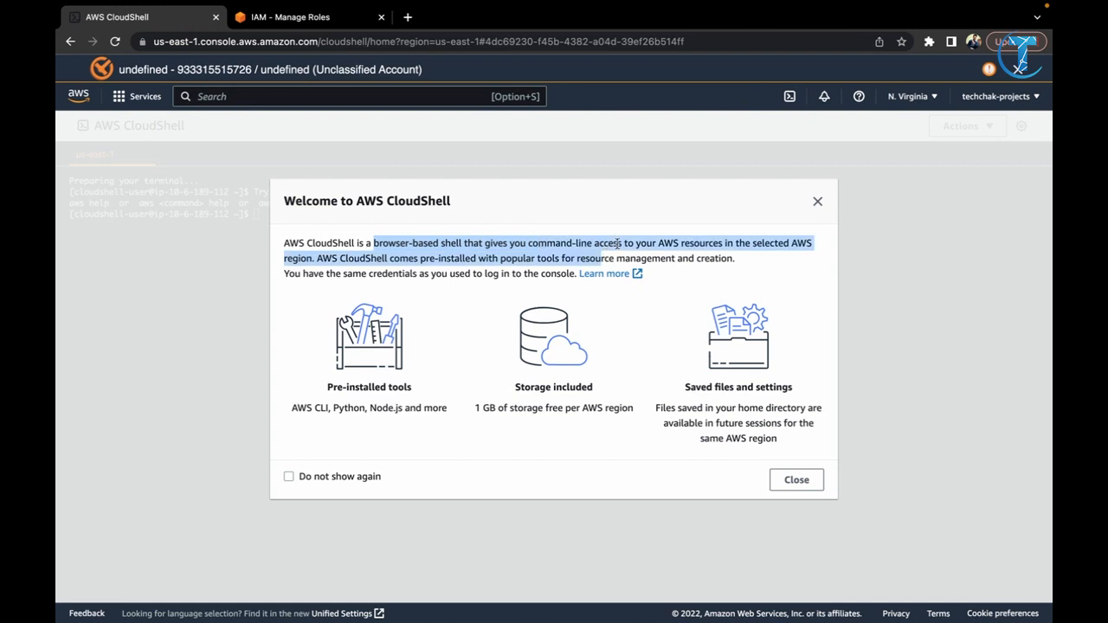
click(675, 244)
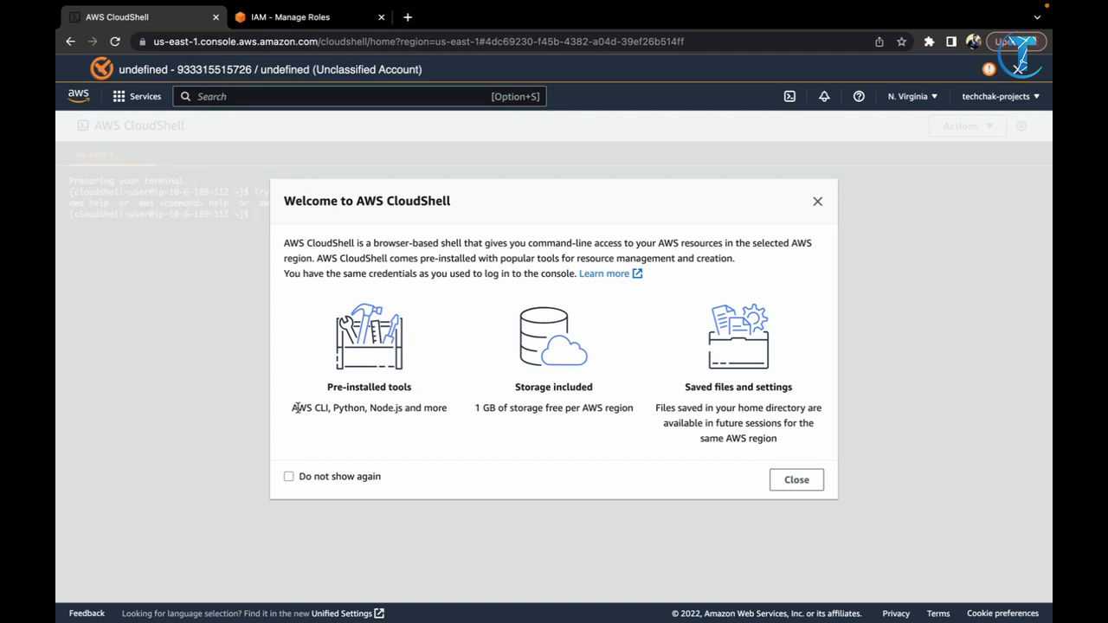
drag(476, 408, 632, 413)
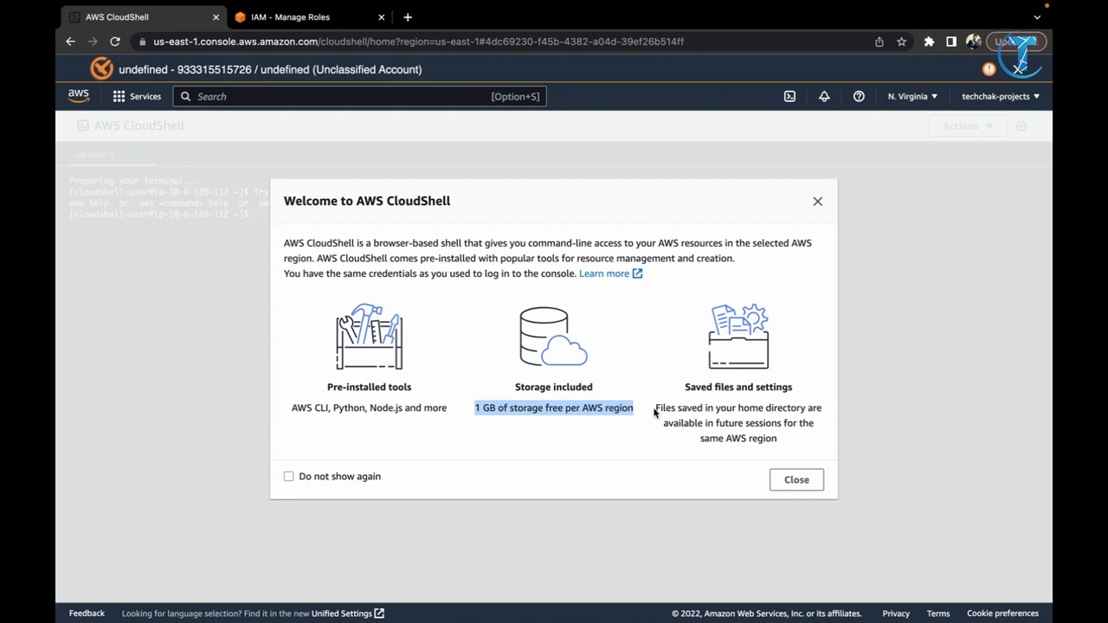
drag(655, 412, 774, 448)
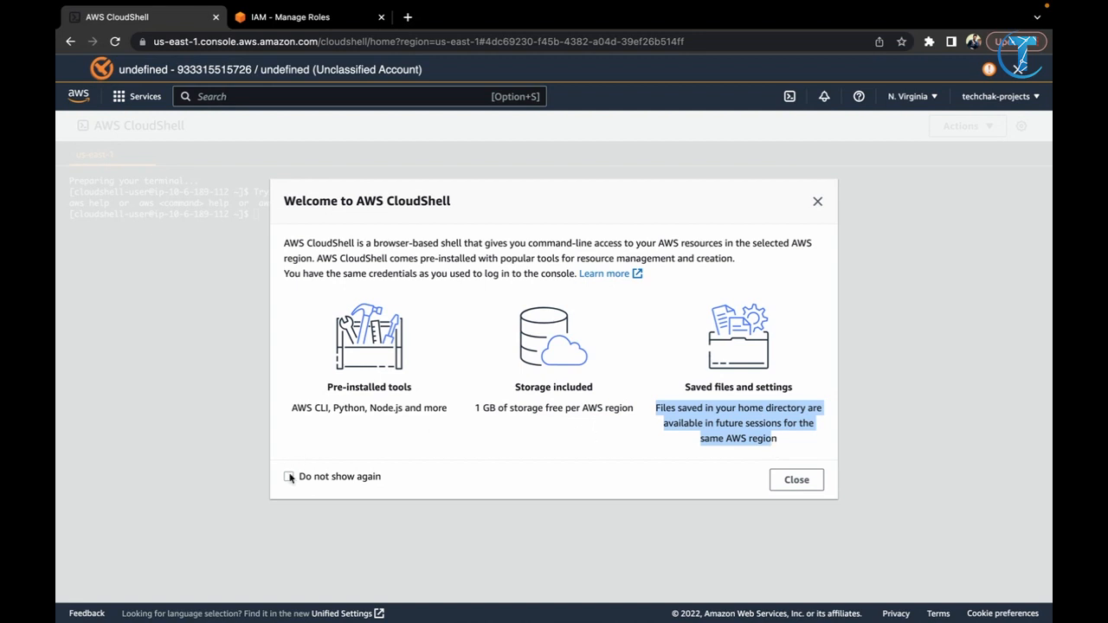
click(290, 477)
click(794, 481)
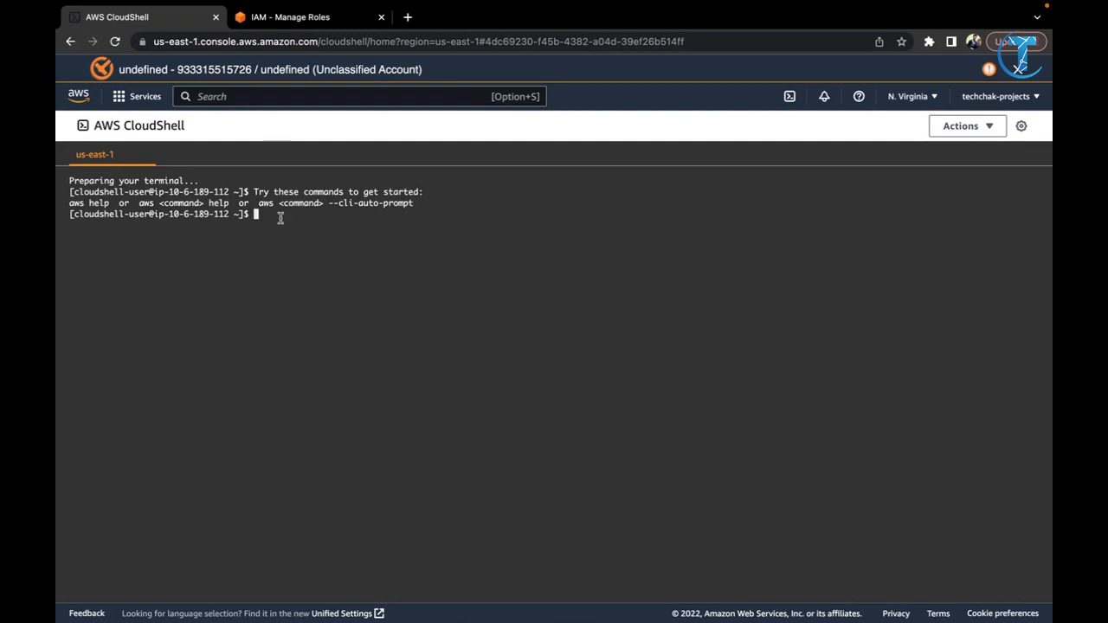
- Run aws sts get-caller-identity and highlight the user part at the end of the returned ARN
text(aws sts get-caller-identity)
key(Return)
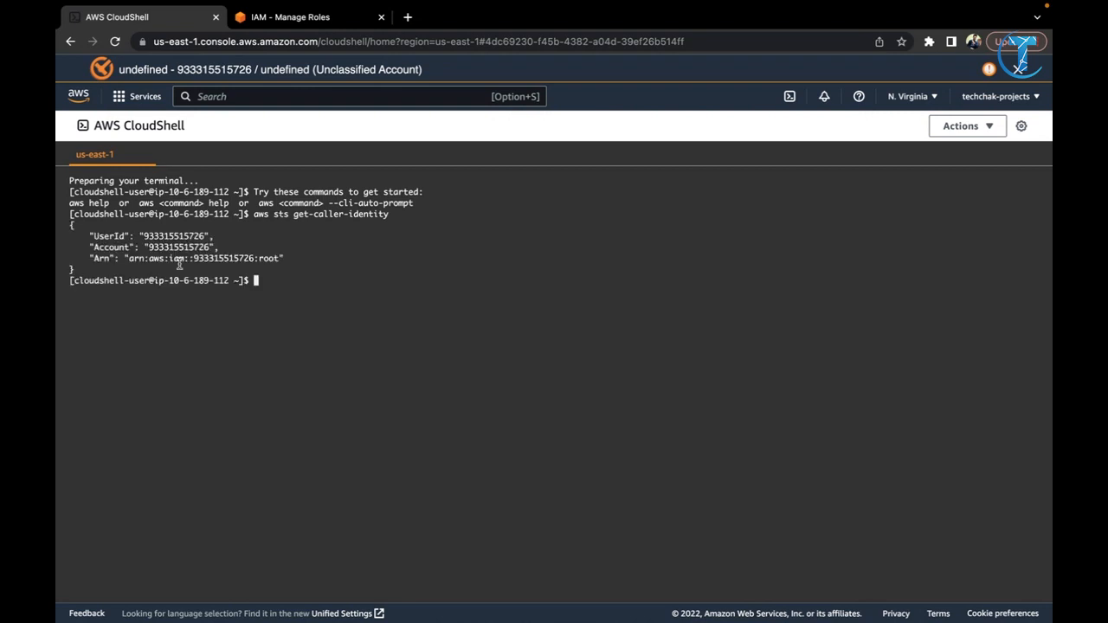
drag(279, 260, 258, 262)
mouse_move(1016, 5)
drag(282, 258, 258, 258)
- Display the EC2 command help with aws ec2 --help and try to list the instances with aws ec2 list-instances
text(aws ec2 --help)
key(Return)
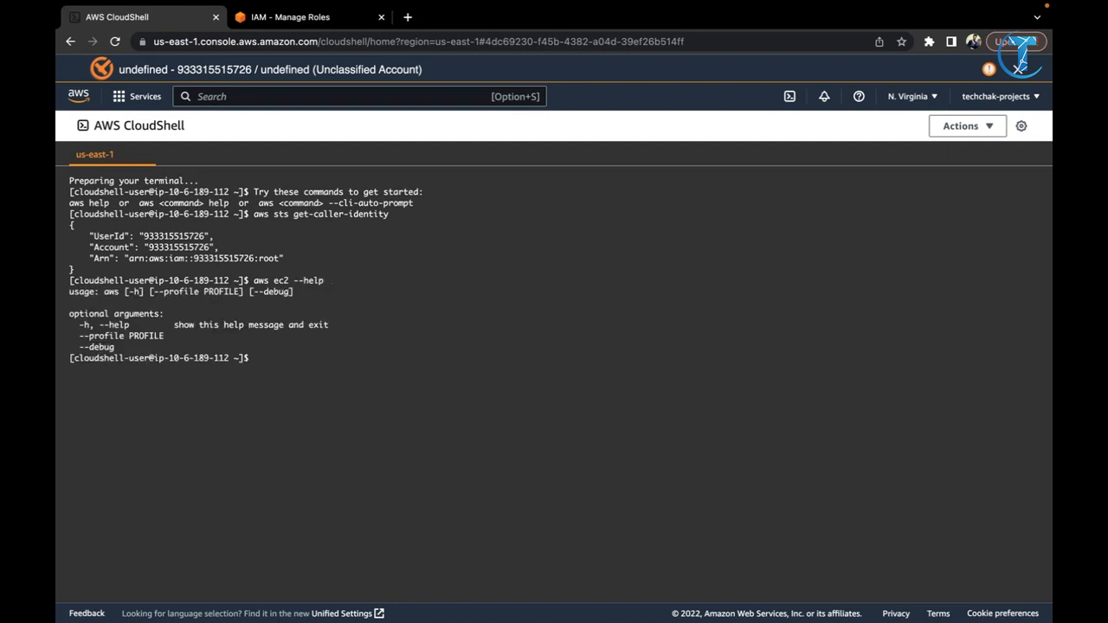
text(aws ec2 list-instances)
key(Return)
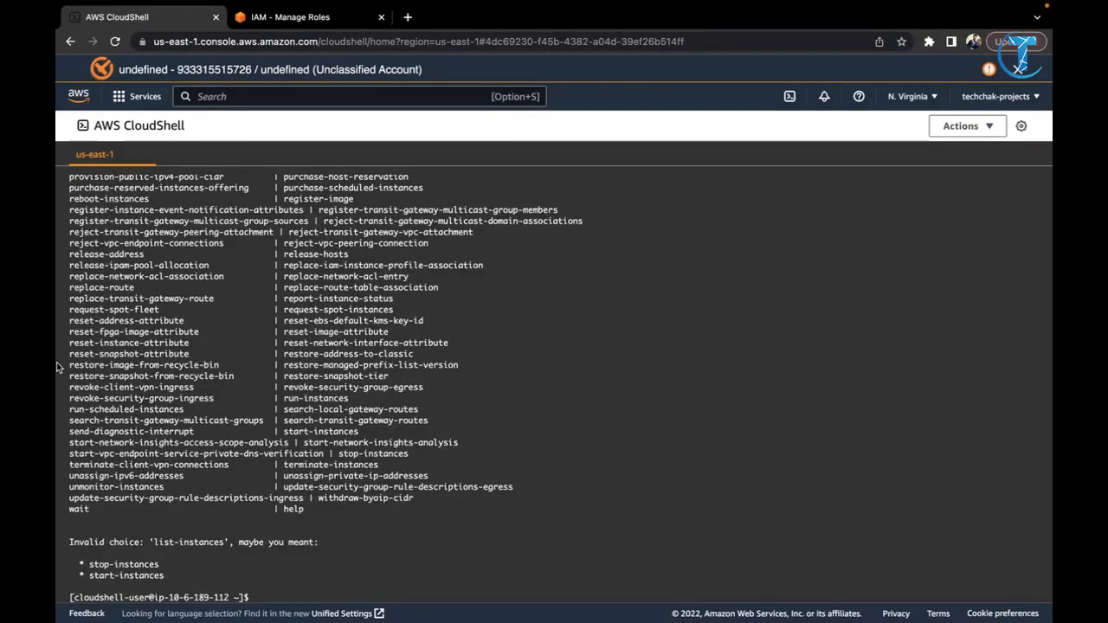
- Look through the list of valid EC2 subcommands for the ones that describe instances
scroll(215, 439, up, 1)
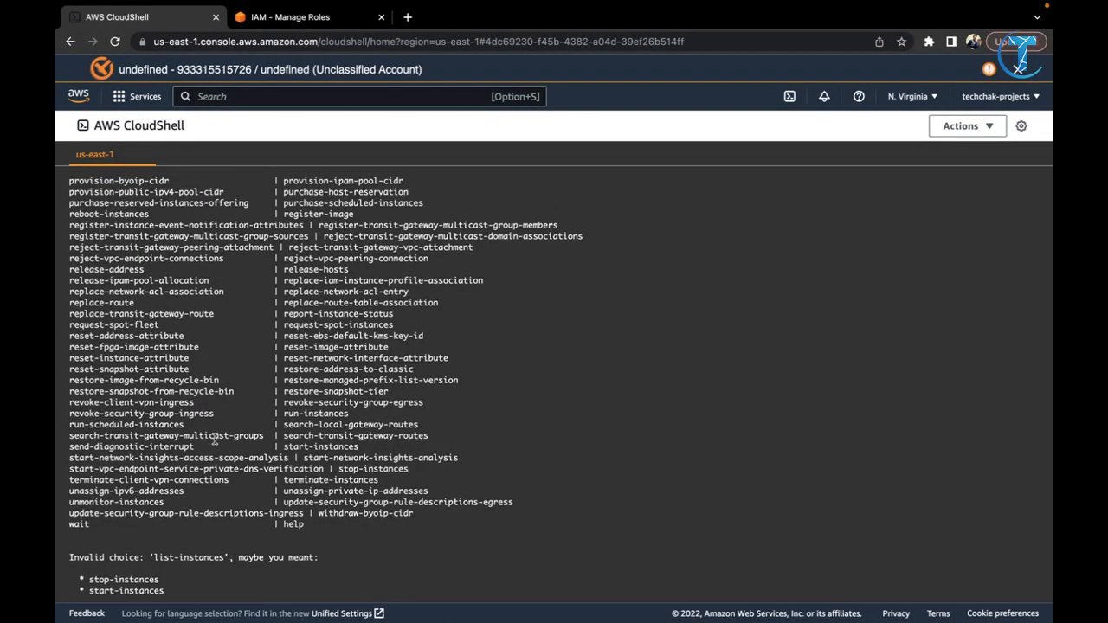
scroll(214, 440, up, 6)
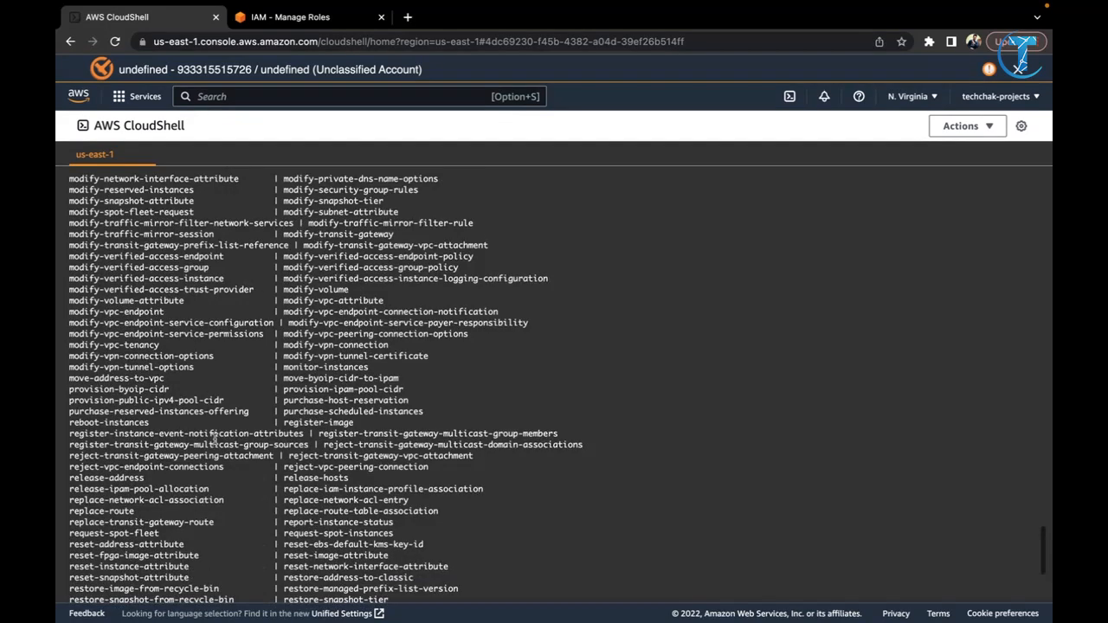
scroll(214, 439, up, 9)
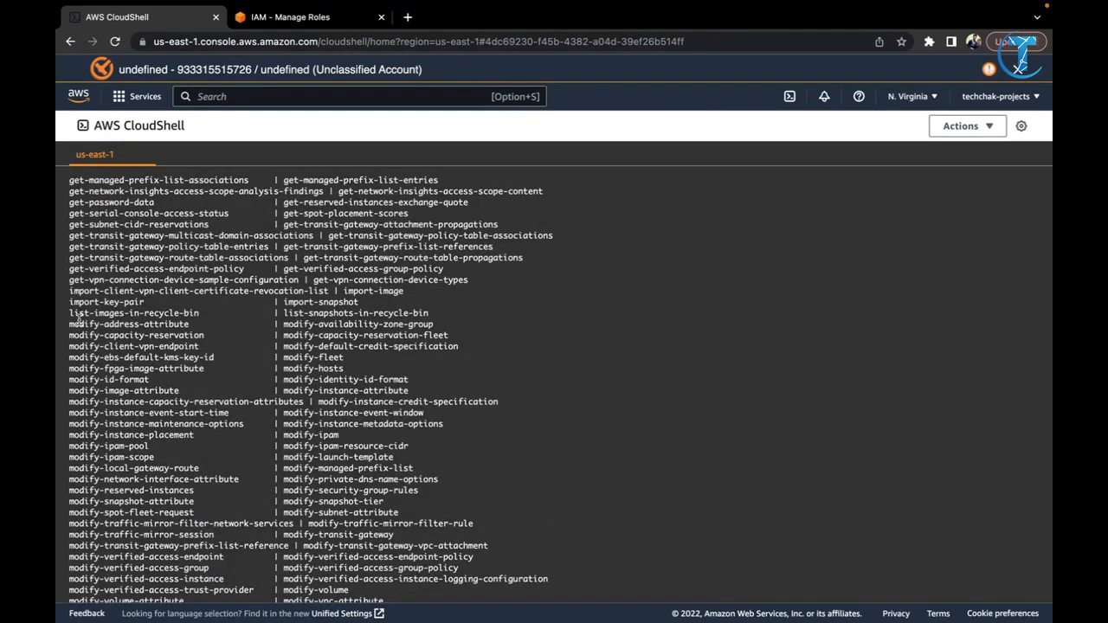
scroll(80, 316, up, 6)
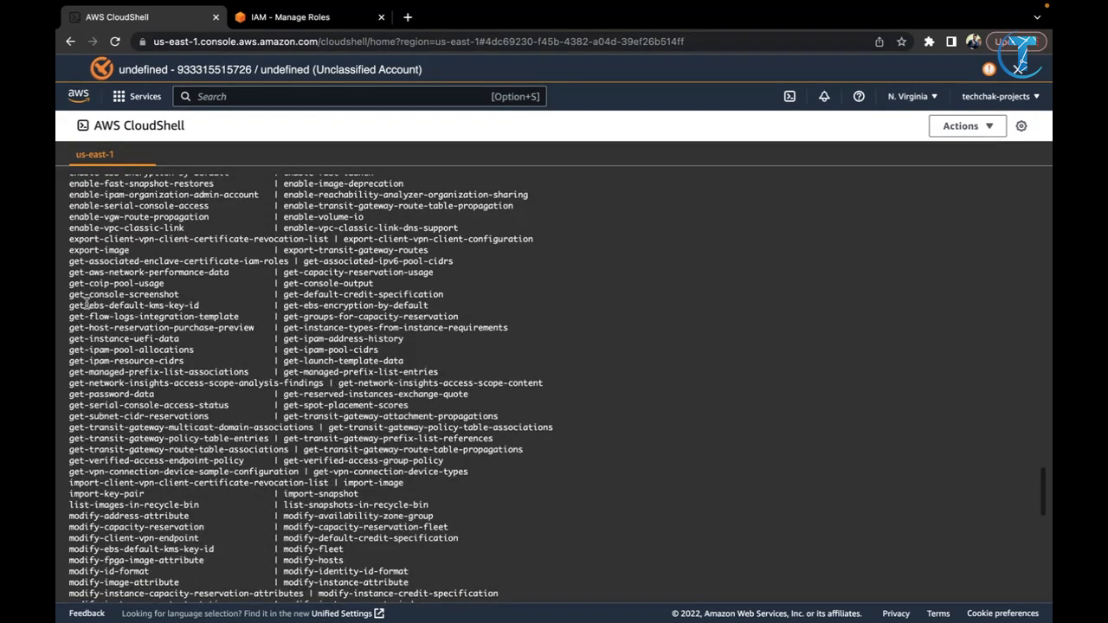
scroll(86, 301, up, 8)
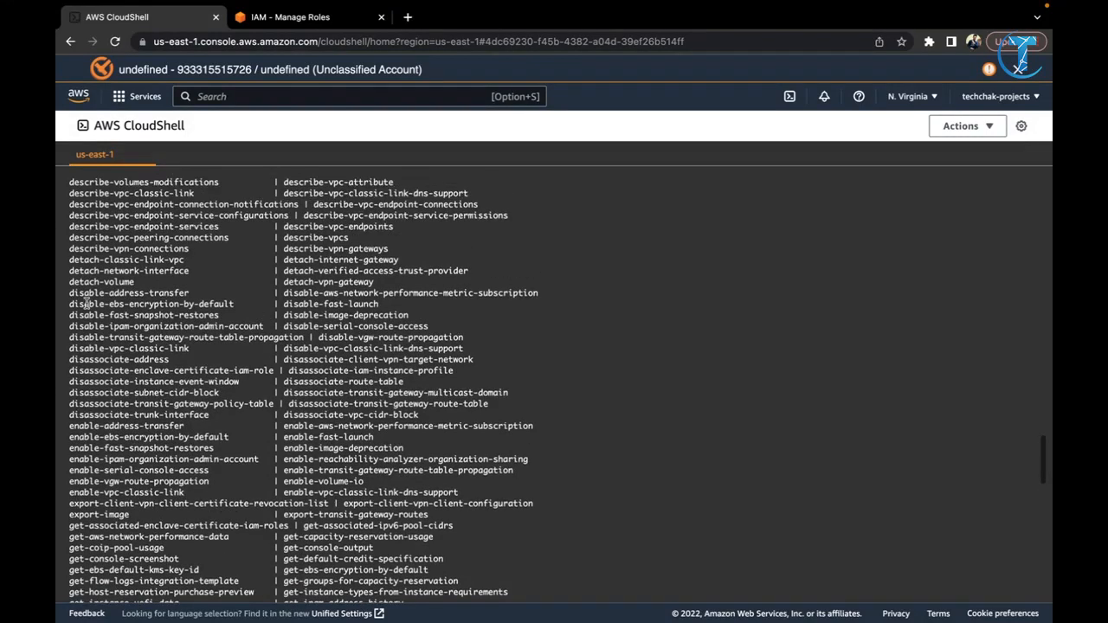
scroll(87, 301, up, 15)
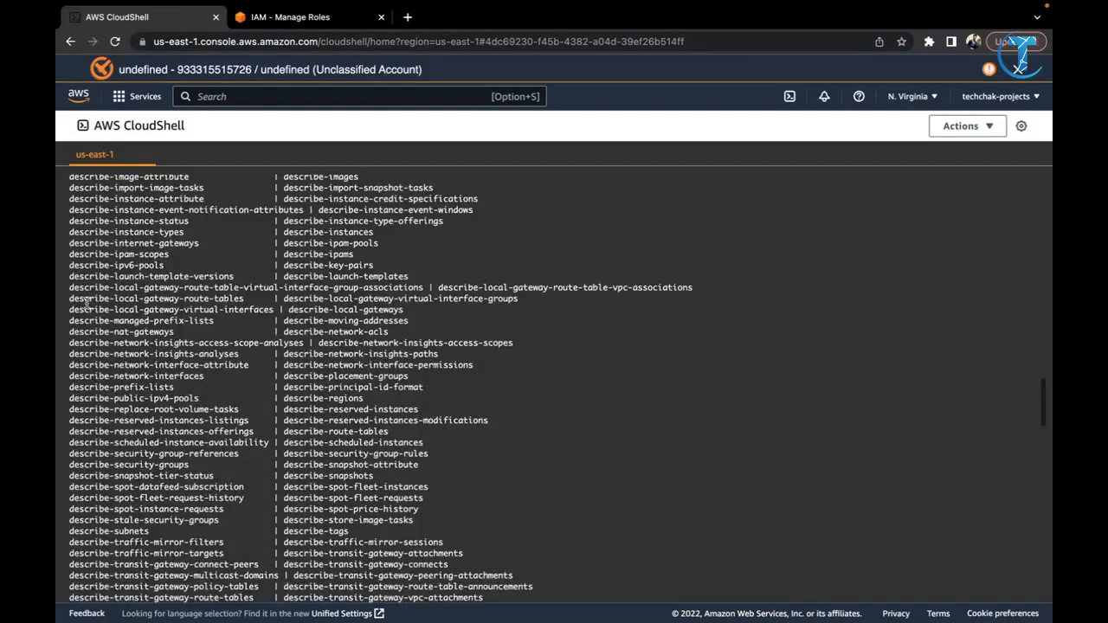
scroll(88, 298, up, 2)
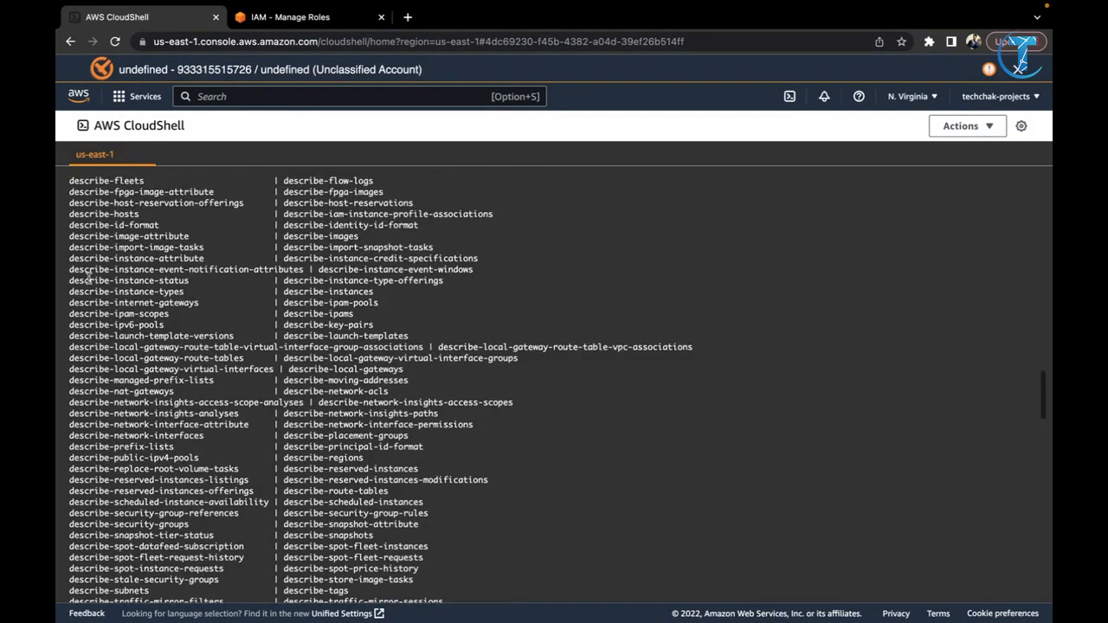
scroll(88, 276, up, 4)
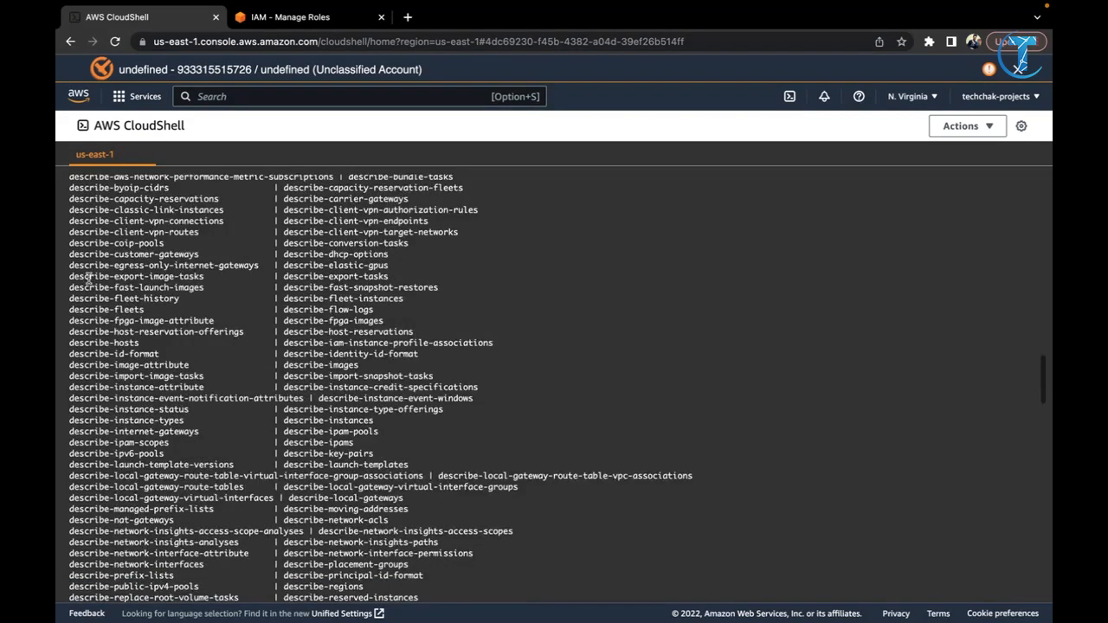
scroll(88, 280, down, 1)
drag(71, 398, 181, 405)
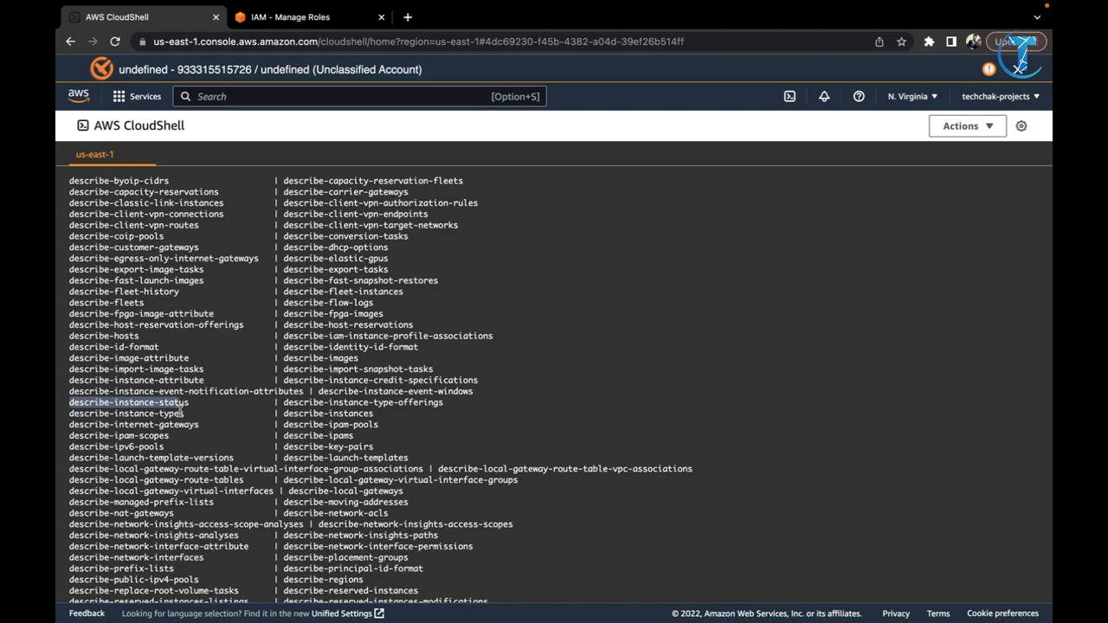
click(183, 414)
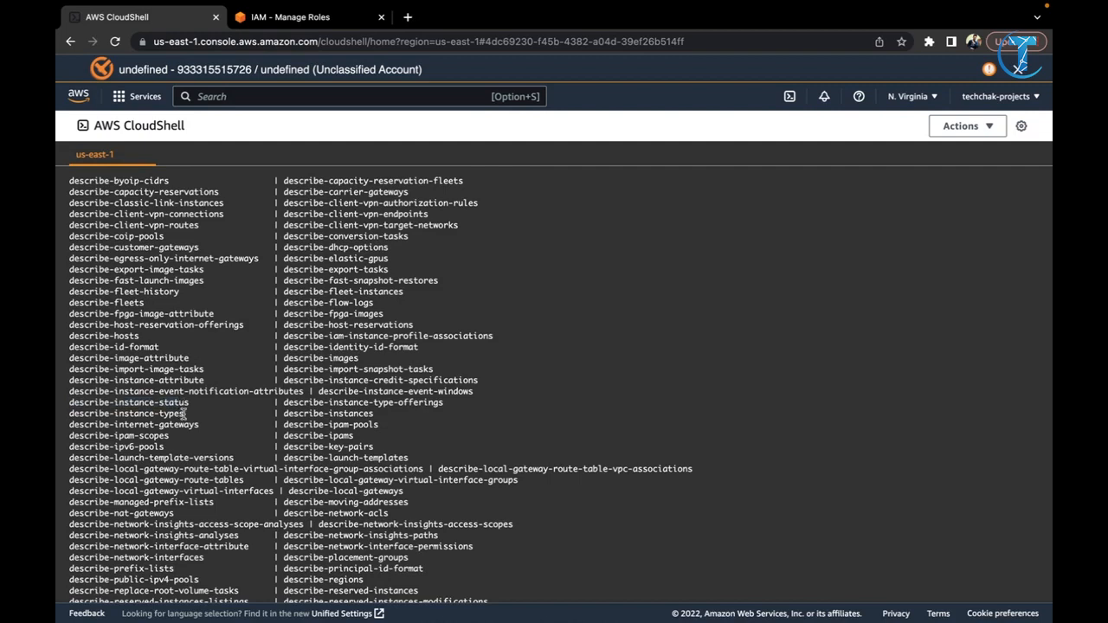
- Copy the describe-instances subcommand from the list and run aws ec2 describe-instances in a cleared terminal
double_click(284, 415)
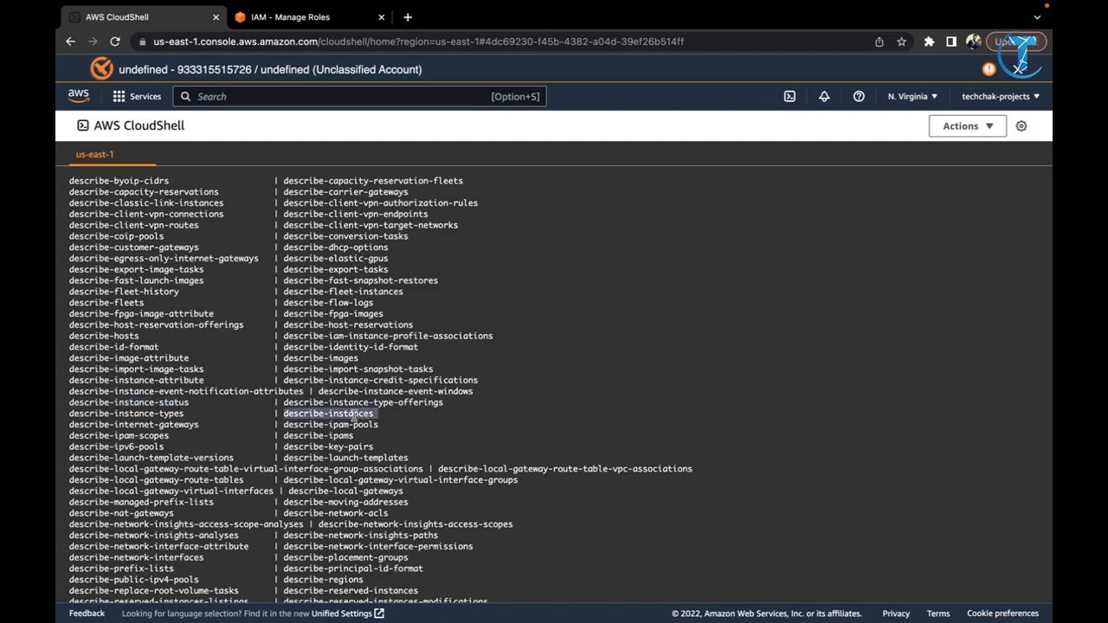
right_click(354, 418)
click(374, 372)
scroll(379, 374, down, 15)
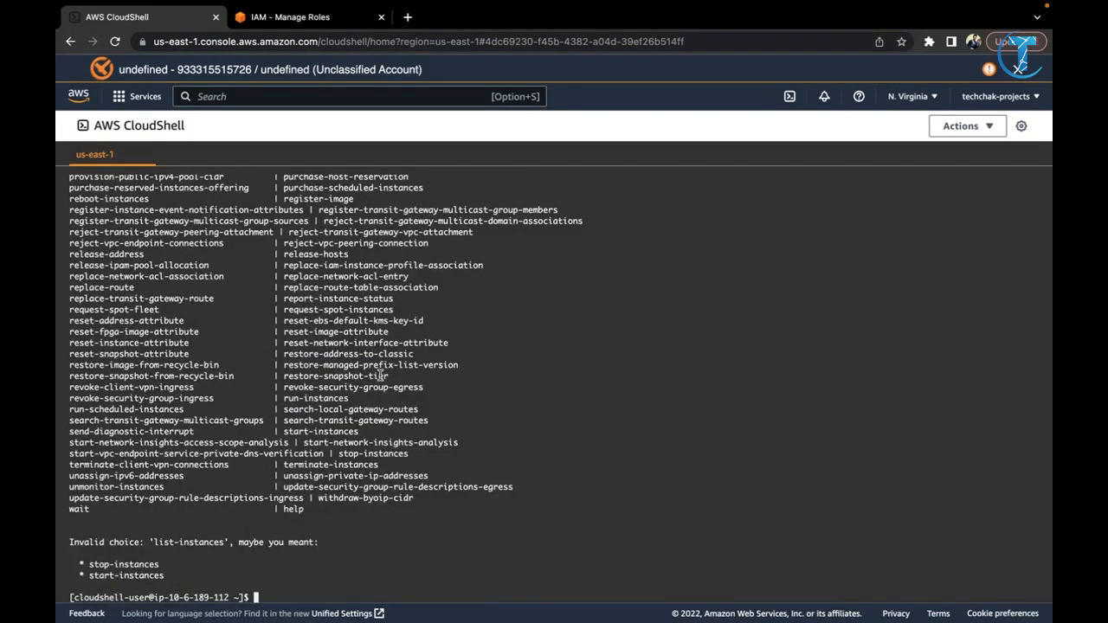
key(ctrl+l)
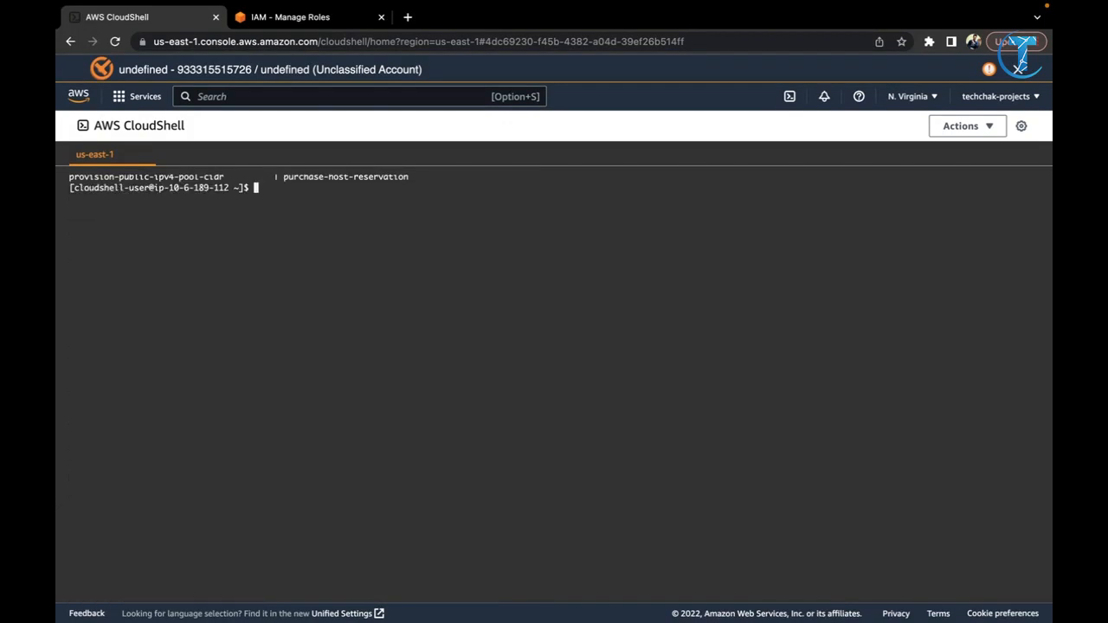
text(aws ec2 describe-instances)
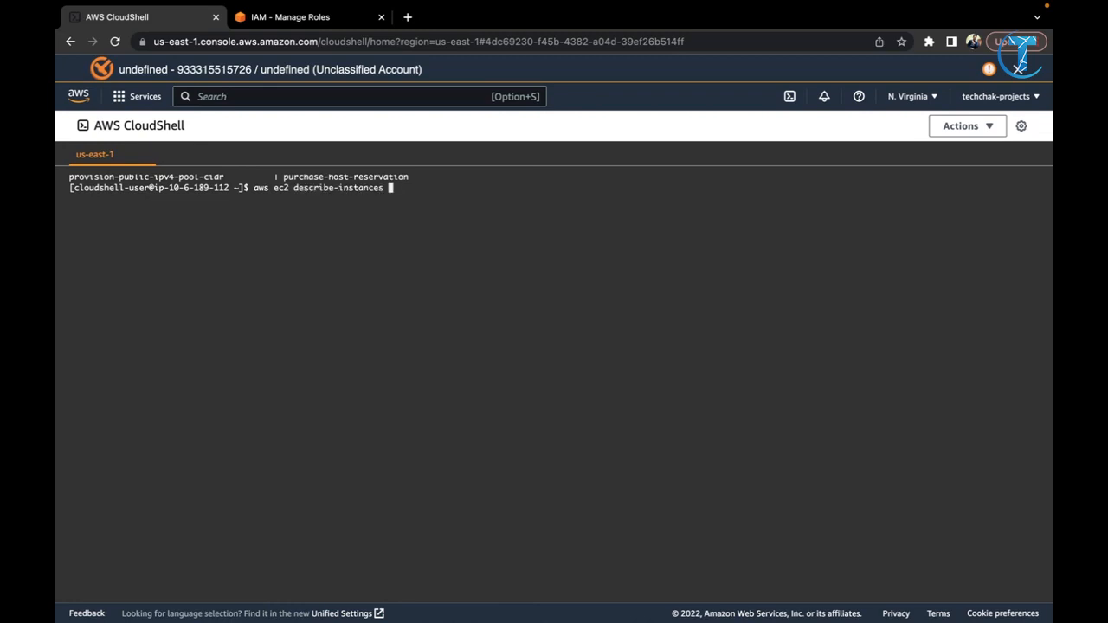
key(Return)
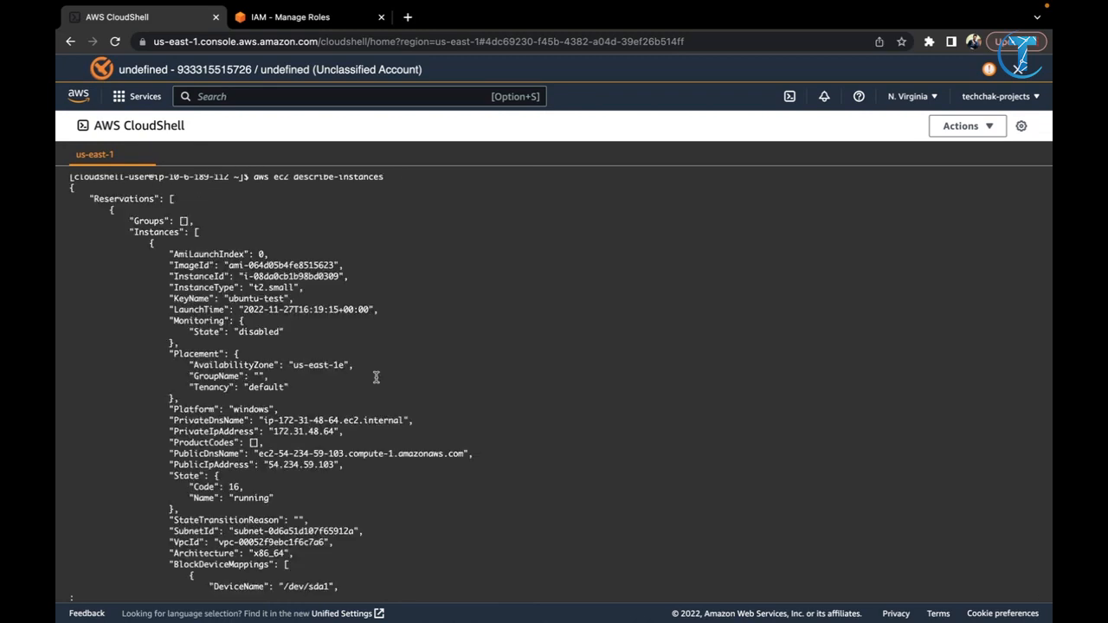
- Examine the start of the instance description, highlighting the ImageId value and the Platform entry
scroll(375, 376, up, 5)
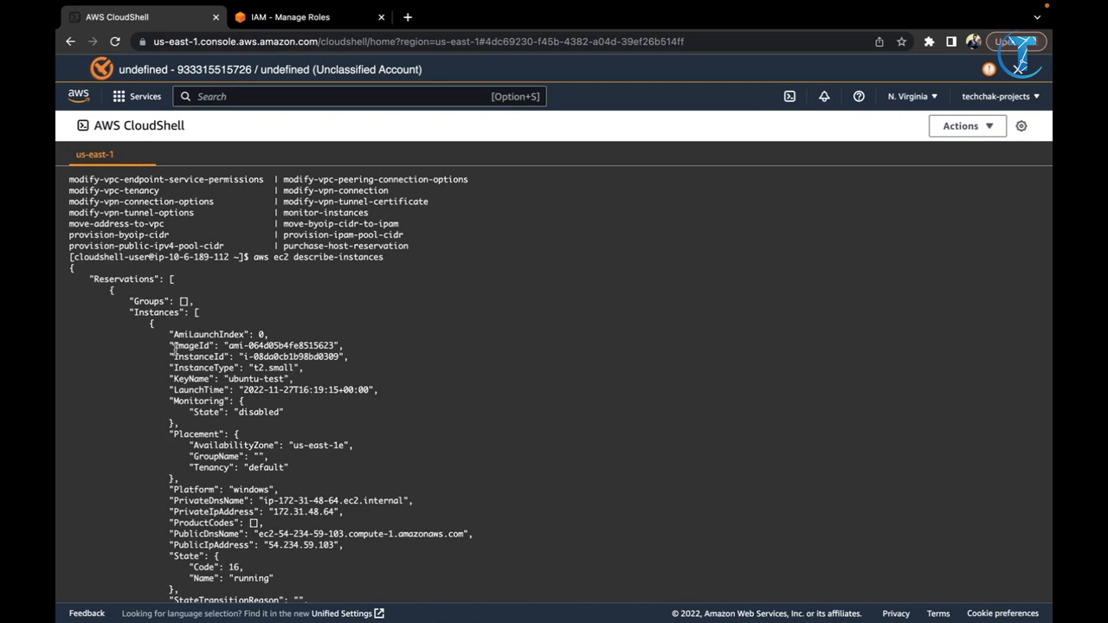
drag(229, 344, 336, 346)
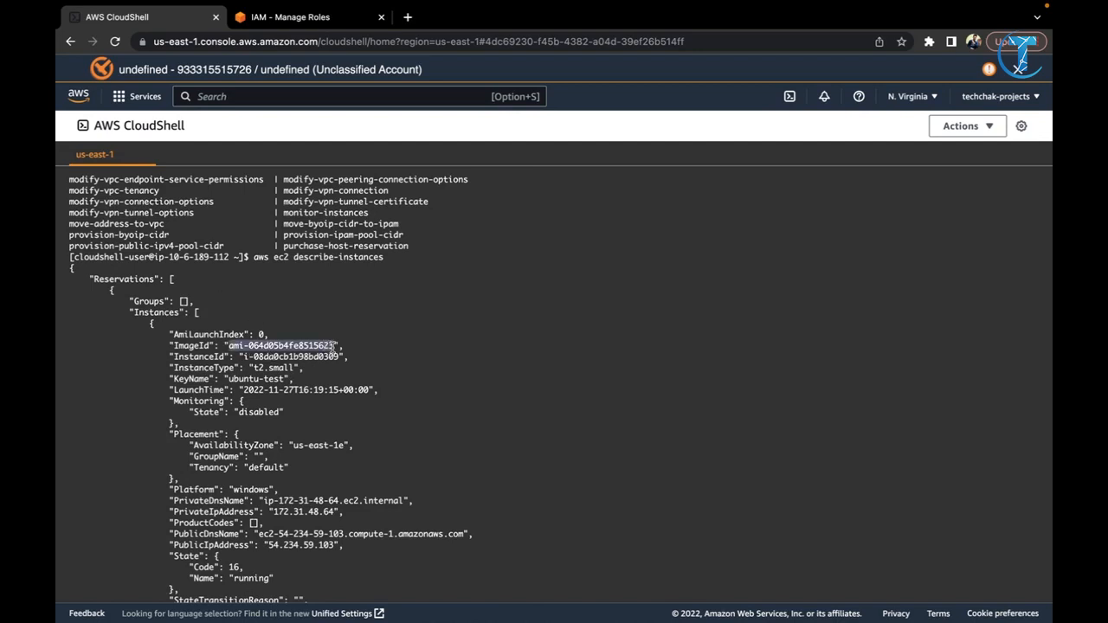
scroll(303, 372, down, 4)
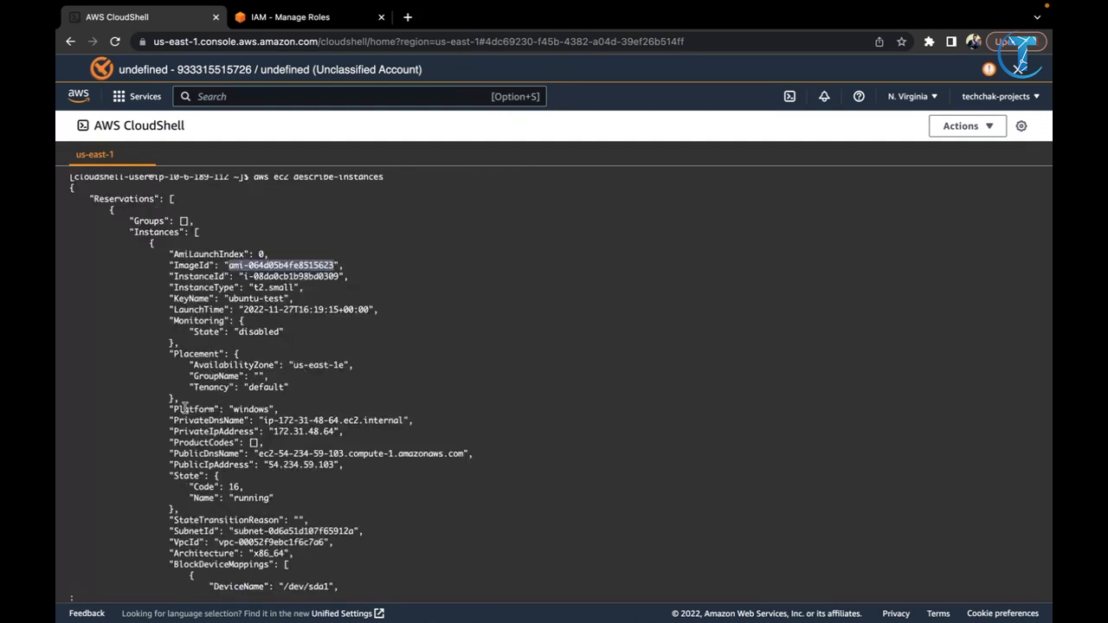
drag(173, 408, 275, 407)
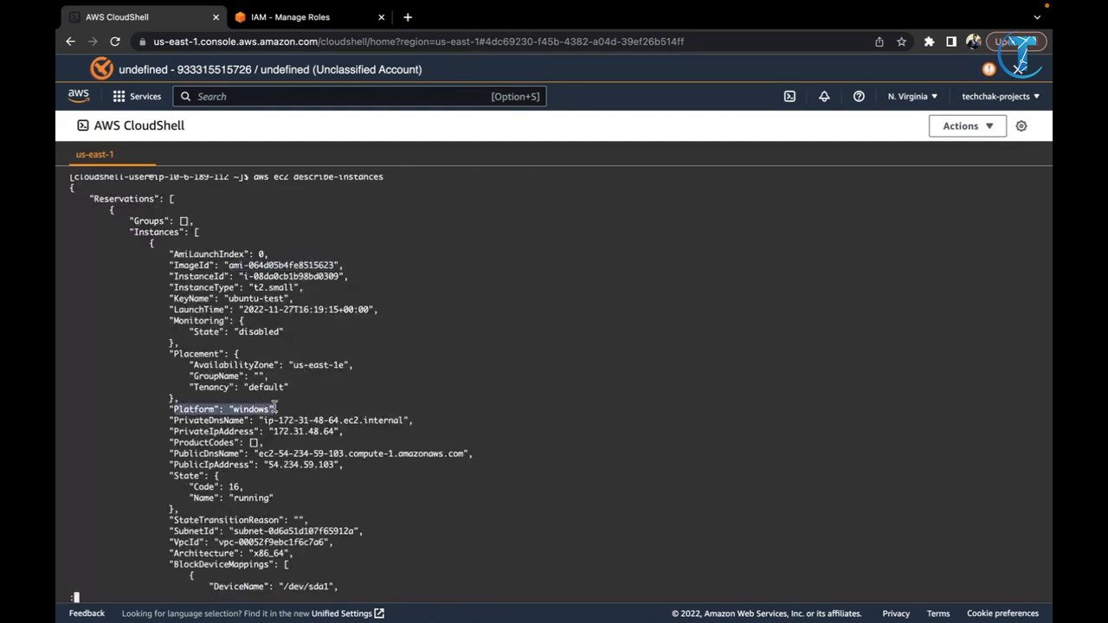
- Page further through the instance description, highlight the Ebs block under BlockDeviceMappings, and quit the output view
key(Down)
key(Down)
key(Down)
key(Down)
key(Down)
key(Down)
key(Down)
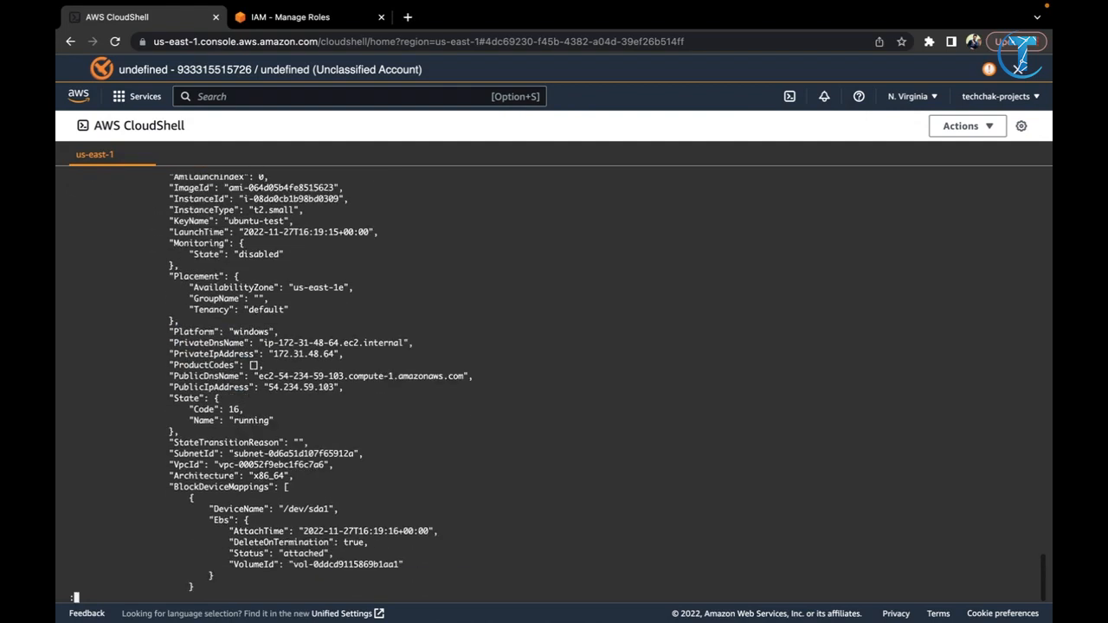
key(Down)
key(Down)
key(Down)
key(Down)
key(Down)
key(Down)
key(Down)
key(Down)
key(Down)
key(Down)
drag(209, 410, 410, 456)
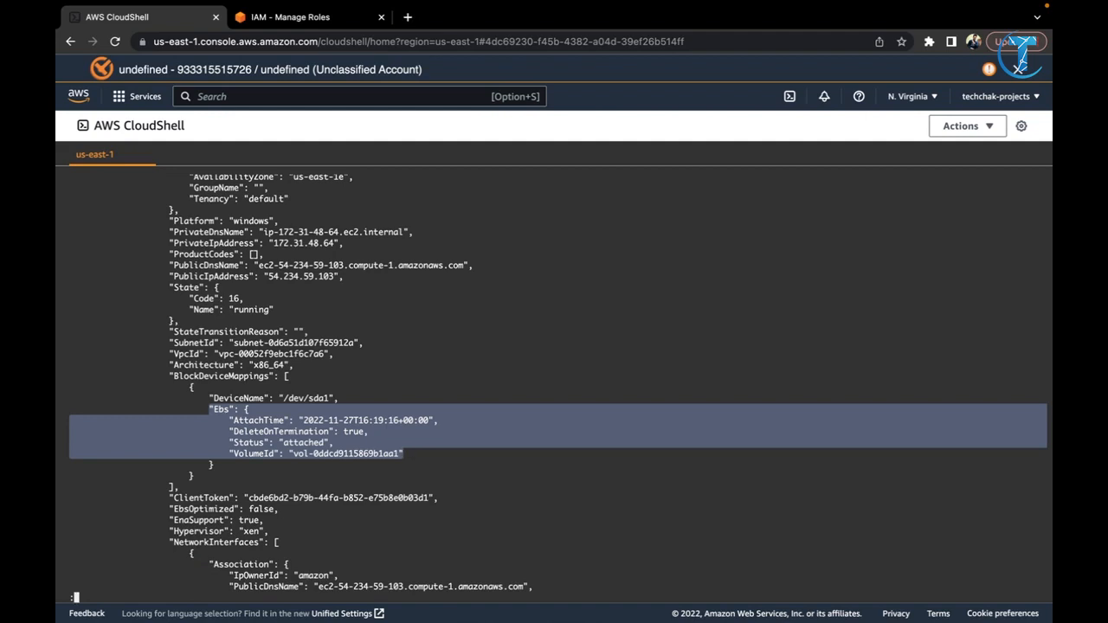
key(q)
- Clear the terminal and try to list the home directory's files with the command la
key(ctrl+l)
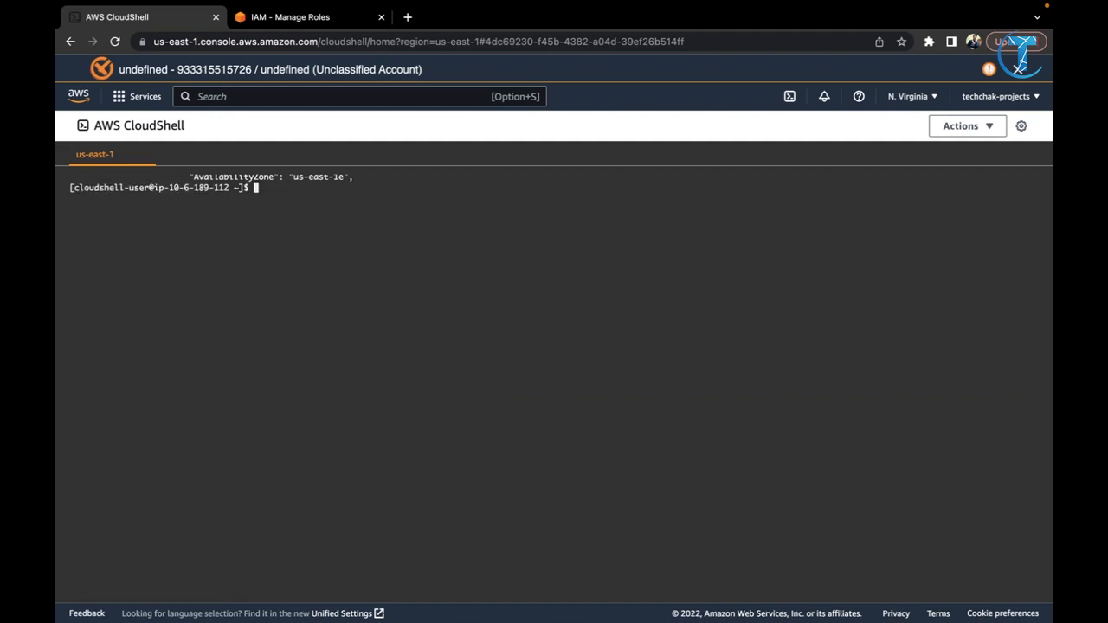
text(la)
key(Return)
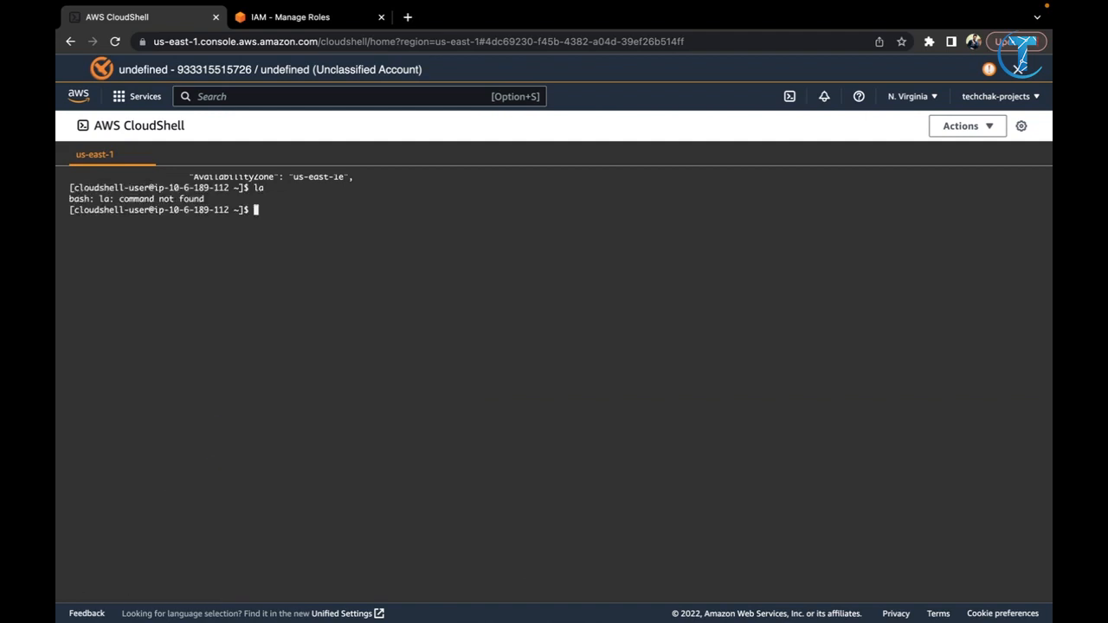